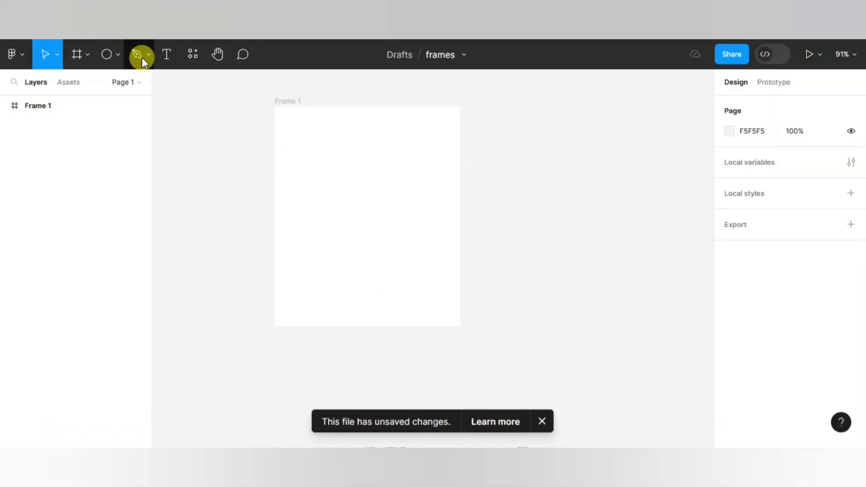
# Step: Draw a 71×67 circle with the Ellipse tool near Frame 1's top-left corner
pyautogui.click(107, 54)
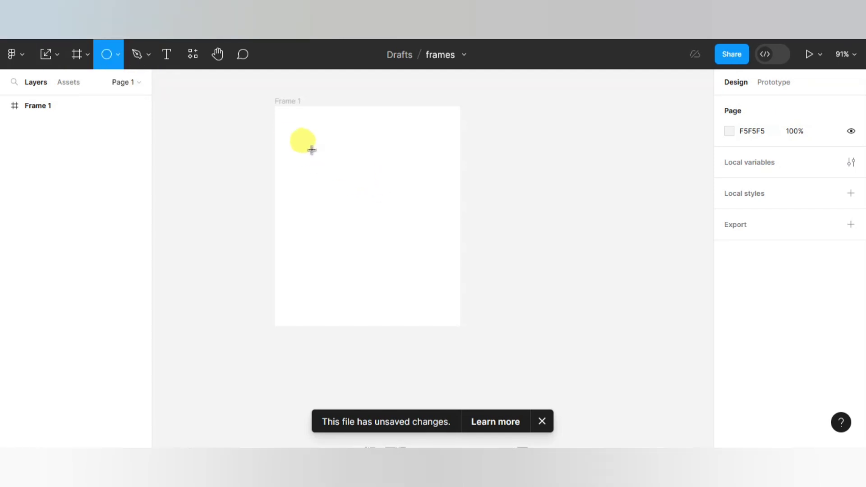
pyautogui.moveTo(304, 133); pyautogui.dragTo(344, 171)
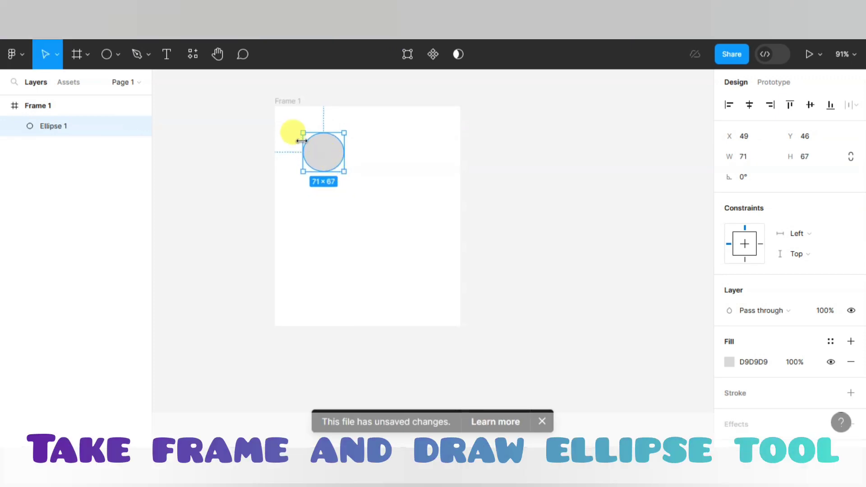
# Step: Change the circle's fill from grey to red, hex BD1414, then reselect the circle
pyautogui.click(731, 365)
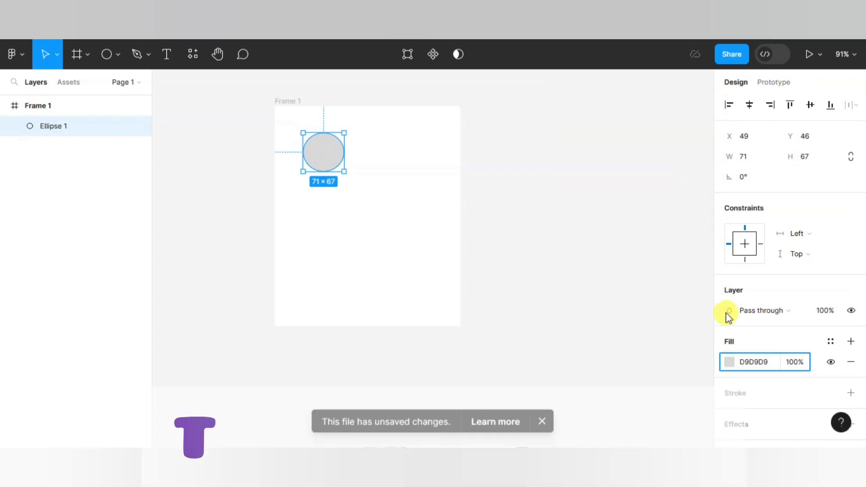
pyautogui.click(729, 363)
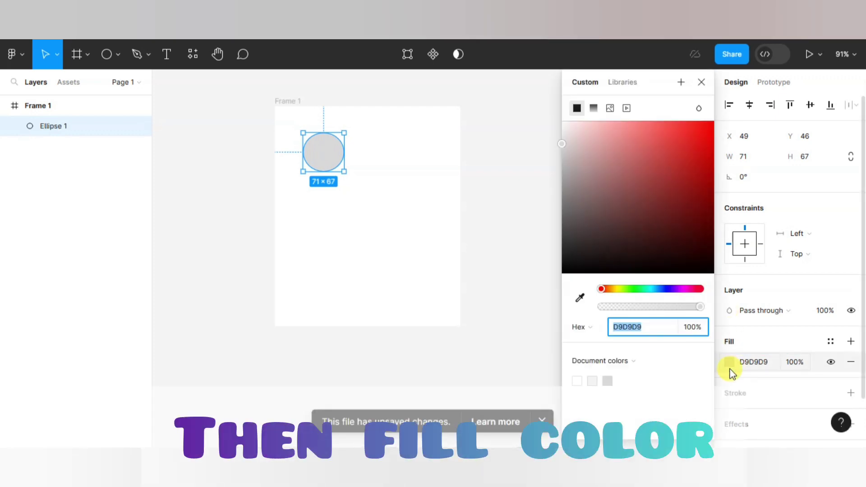
pyautogui.click(698, 163)
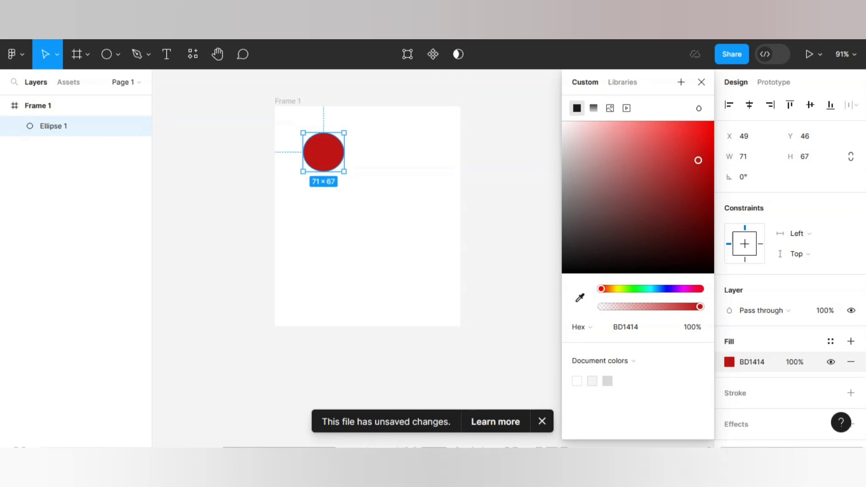
pyautogui.click(343, 209)
pyautogui.click(324, 153)
pyautogui.click(334, 168)
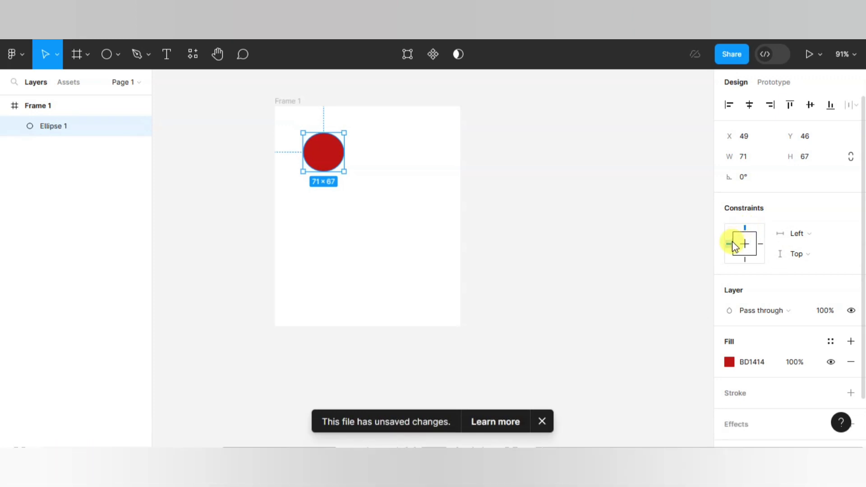
# Step: Select Frame 1 and drag its right edge in to make it 268×381
pyautogui.click(448, 174)
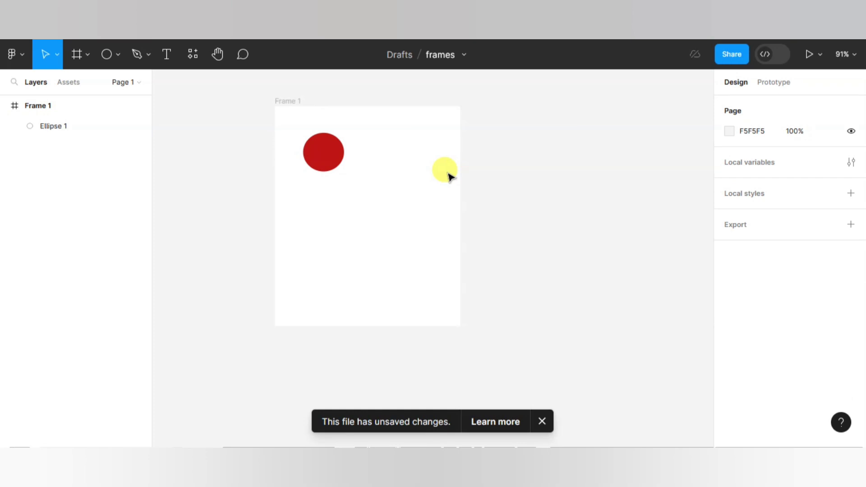
pyautogui.click(299, 105)
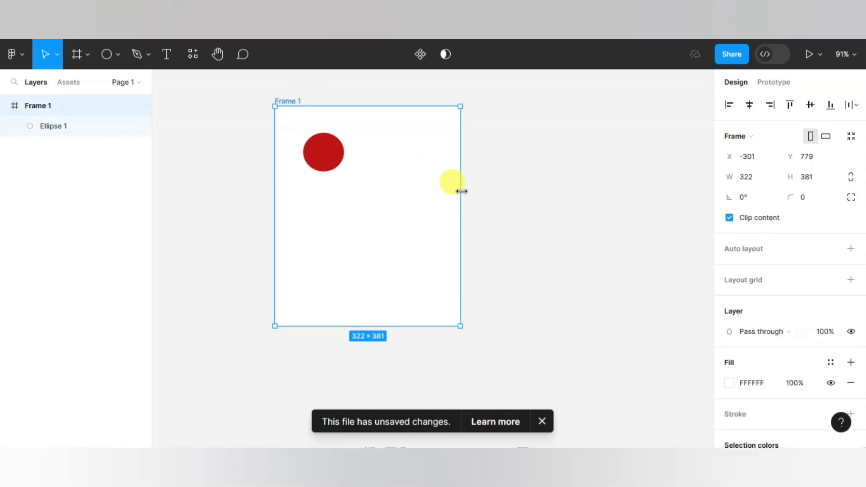
pyautogui.moveTo(462, 192); pyautogui.dragTo(429, 220)
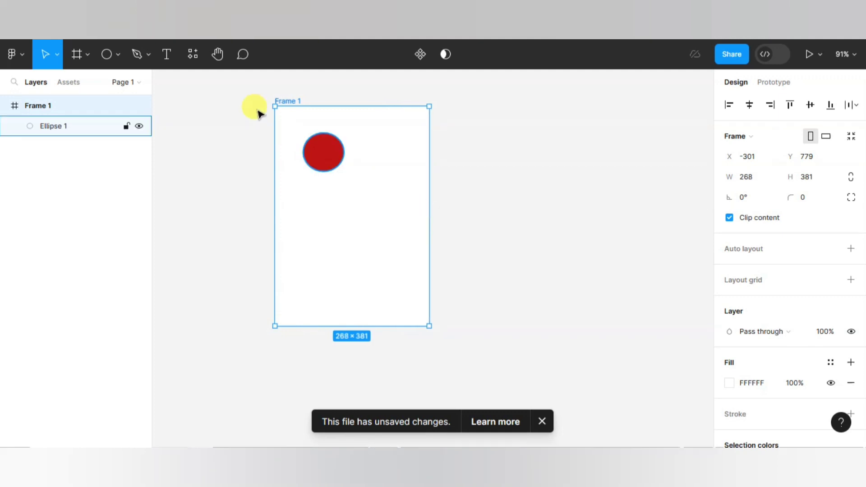
# Step: Set the red circle's constraints to Right horizontally and Center vertically
pyautogui.click(326, 157)
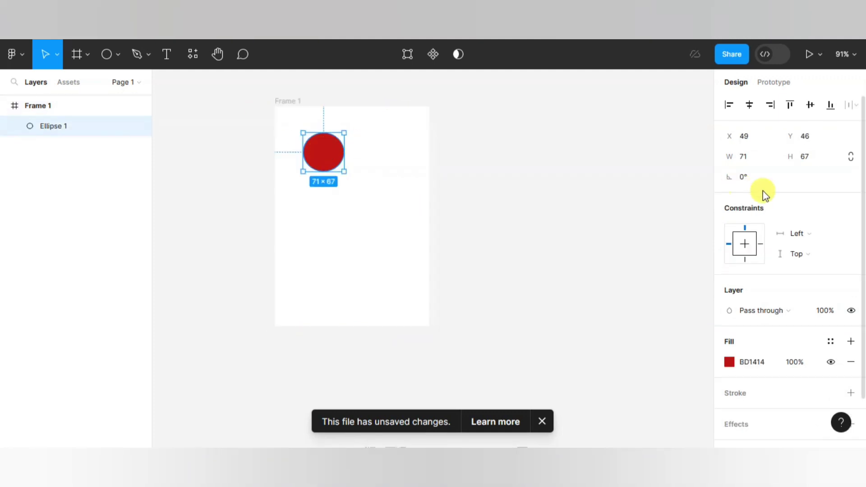
pyautogui.click(809, 233)
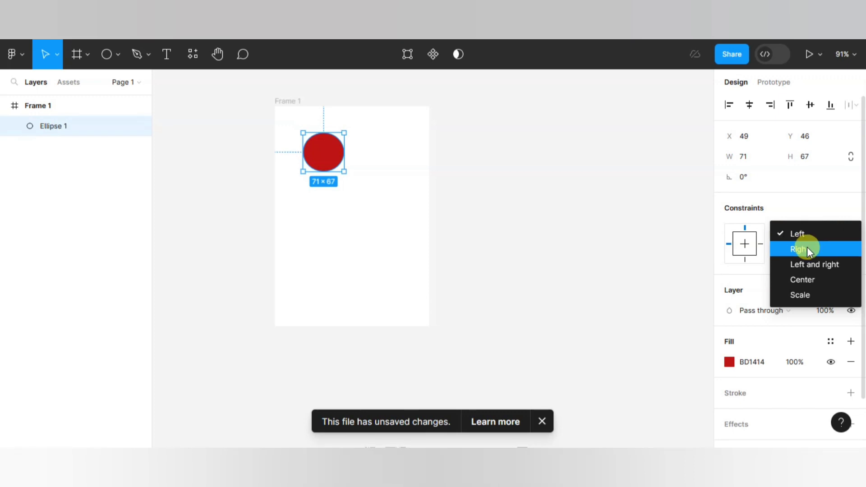
pyautogui.click(808, 247)
pyautogui.click(807, 252)
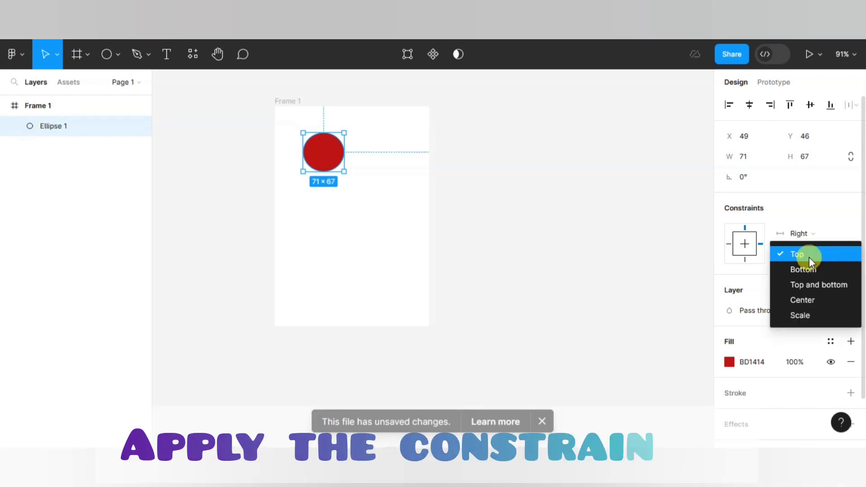
pyautogui.click(804, 298)
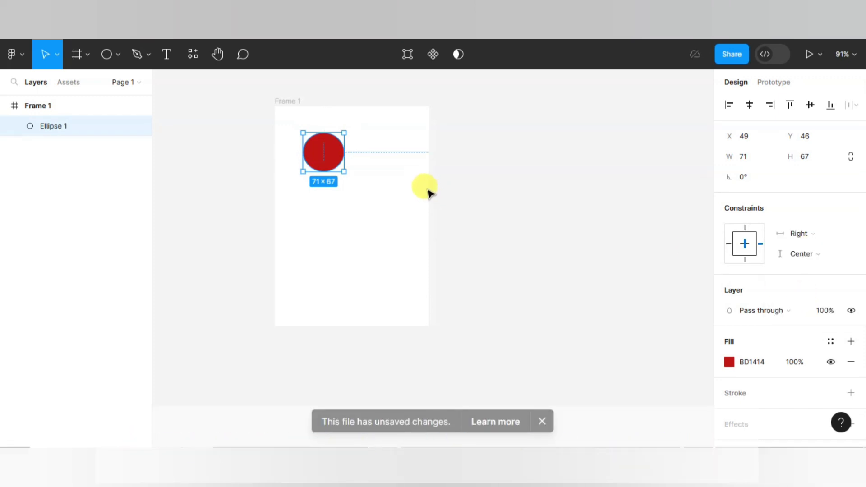
pyautogui.click(429, 193)
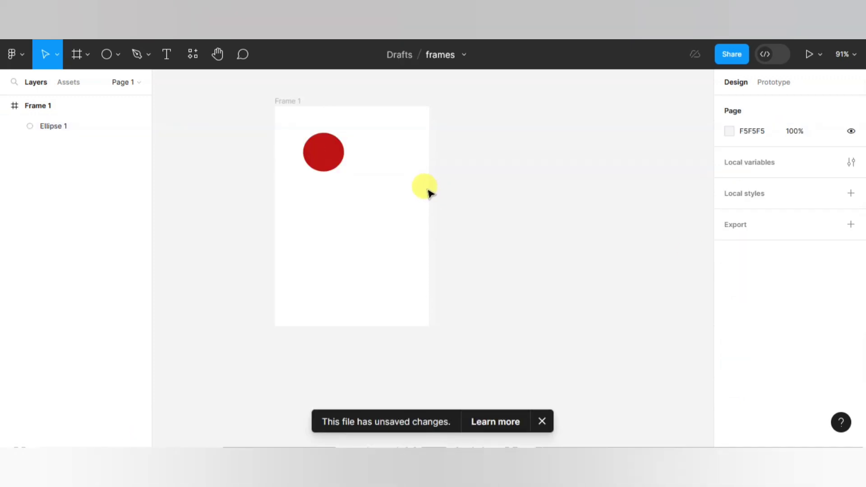
# Step: Select Frame 1 and widen it to test how the circle's constraints respond
pyautogui.click(298, 100)
pyautogui.moveTo(431, 180); pyautogui.dragTo(486, 185)
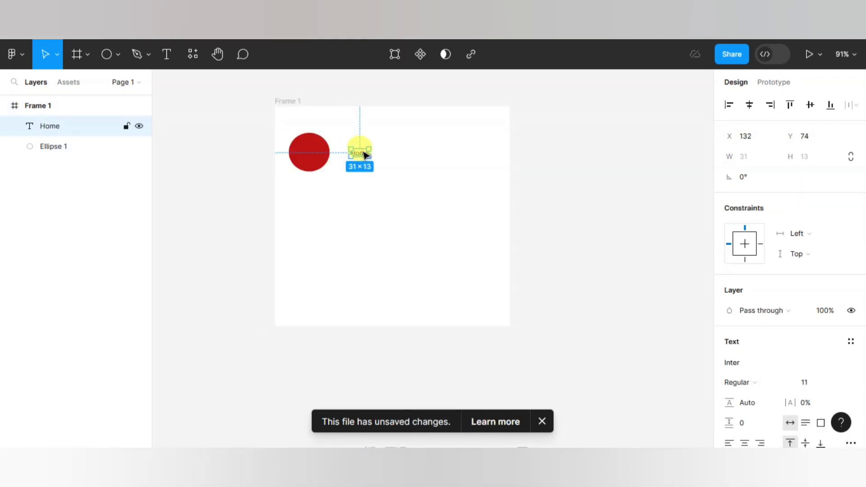
# Step: Duplicate the Home text to the right and rename the middle copy to 'About'
pyautogui.moveTo(369, 154); pyautogui.dragTo(481, 156)
pyautogui.hotkey('alt', 'Return')
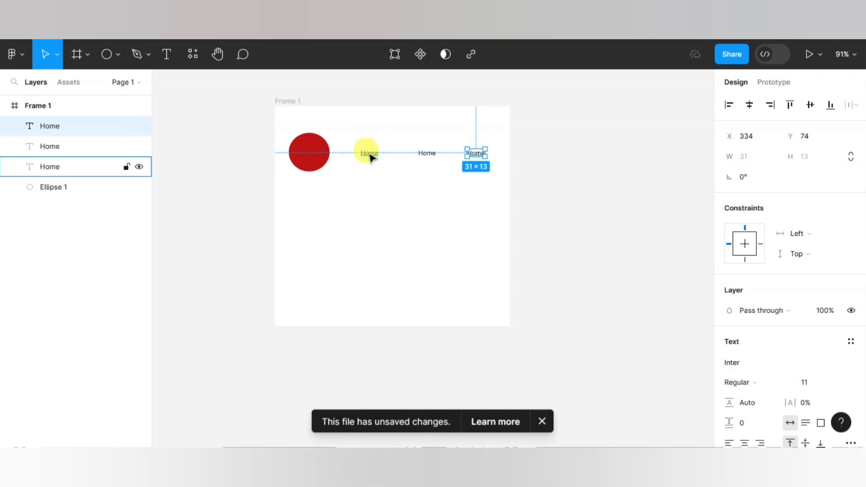
pyautogui.click(428, 152)
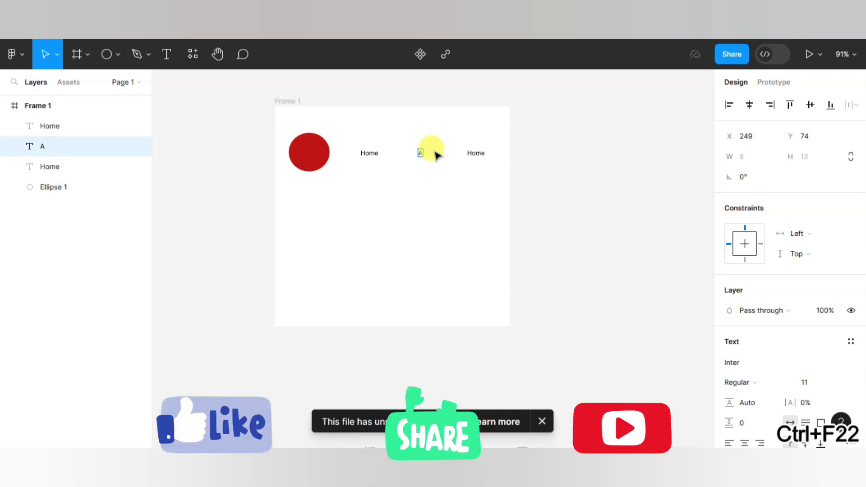
pyautogui.write('bout')
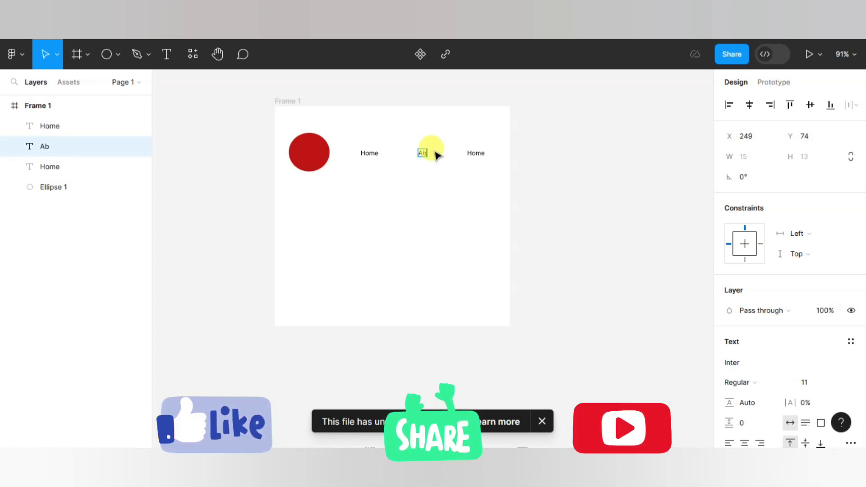
# Step: Rename the right-hand copy to 'Contact', finish editing, and select the Home text
pyautogui.click(475, 154)
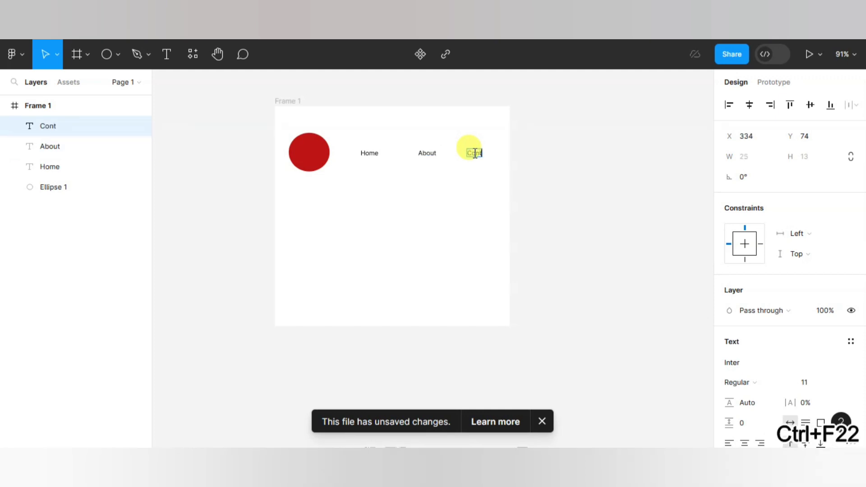
pyautogui.write('Contact')
pyautogui.press('Escape')
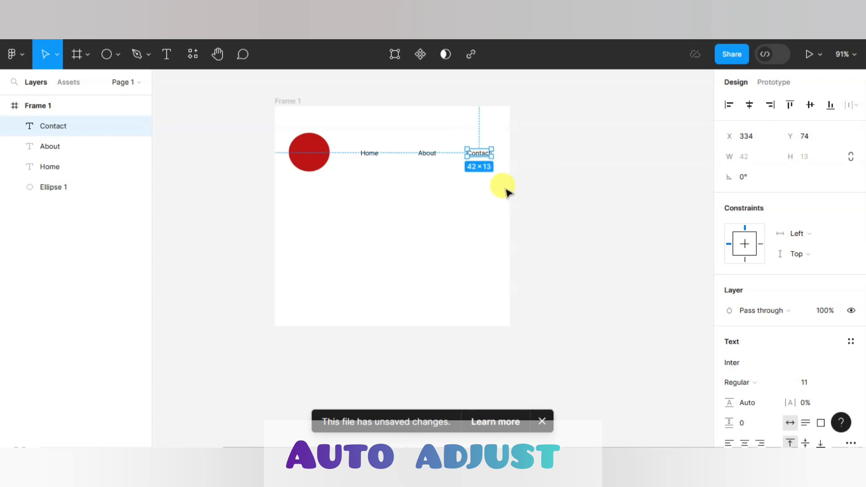
pyautogui.click(374, 139)
pyautogui.click(369, 154)
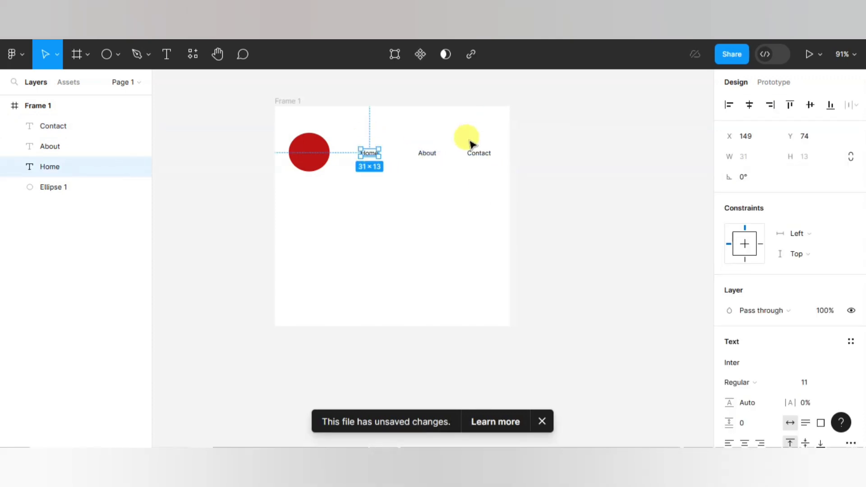
# Step: Select Home, About and Contact together and group them as Group 1
pyautogui.keyDown('shift'); pyautogui.click(428, 154); pyautogui.keyUp('shift')
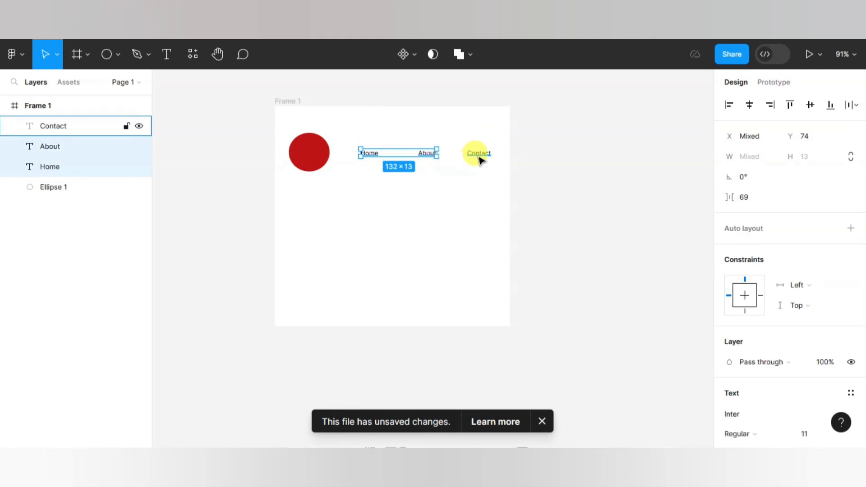
pyautogui.keyDown('shift'); pyautogui.click(479, 154); pyautogui.keyUp('shift')
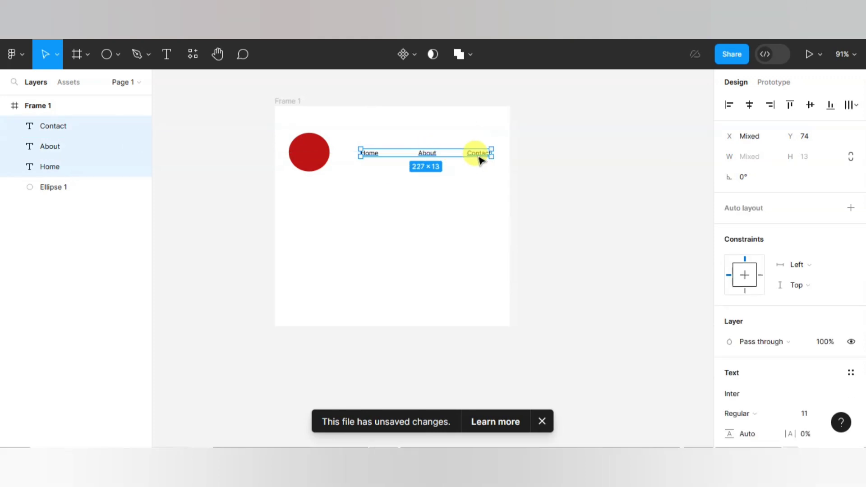
pyautogui.rightClick(478, 156)
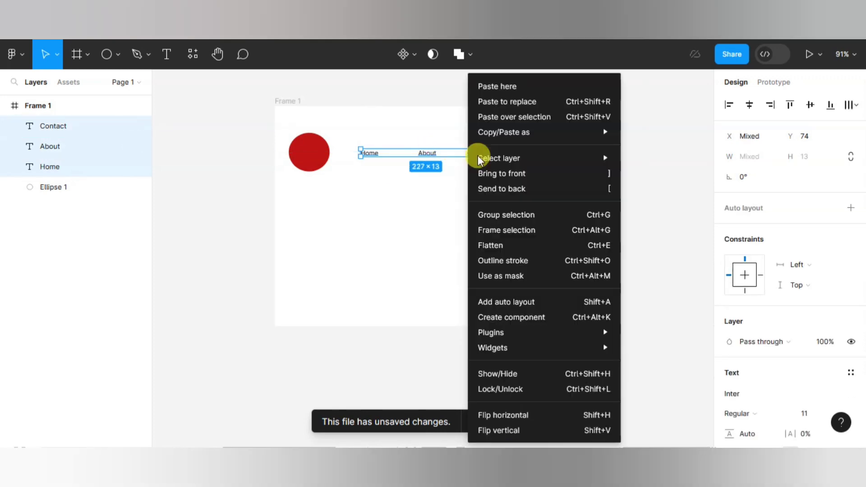
pyautogui.click(500, 219)
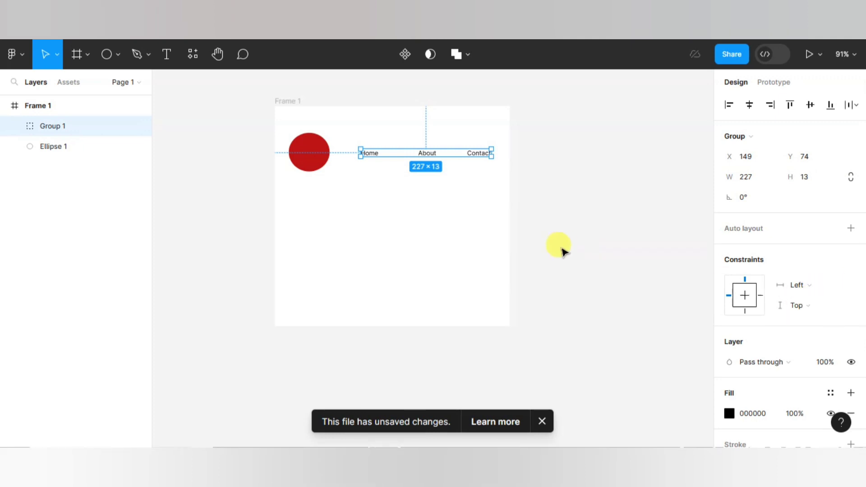
# Step: Set the nav group's constraints to Scale horizontally and Center vertically
pyautogui.click(829, 286)
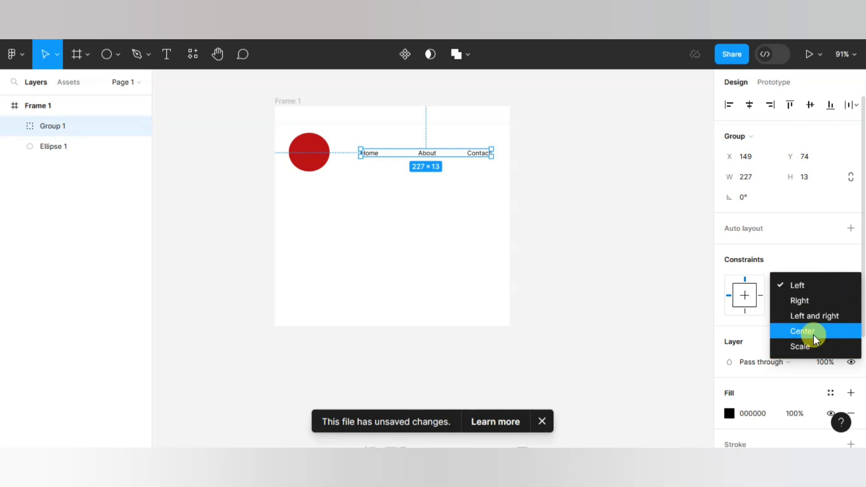
pyautogui.click(811, 346)
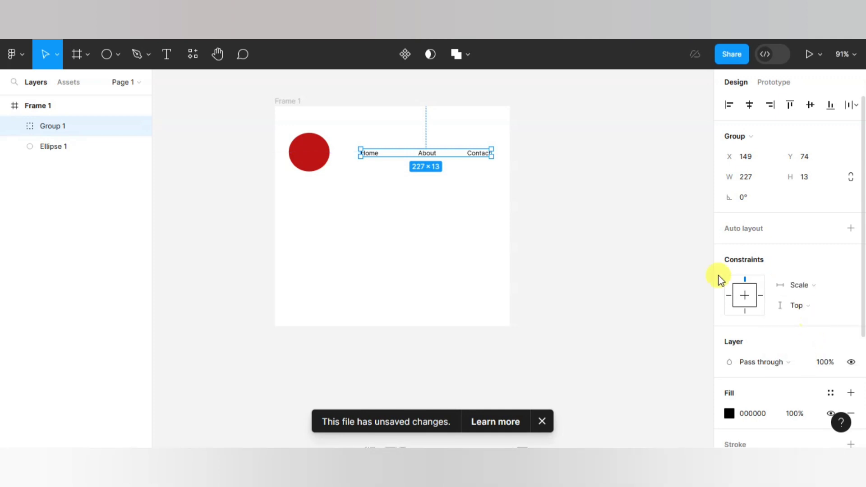
pyautogui.click(795, 307)
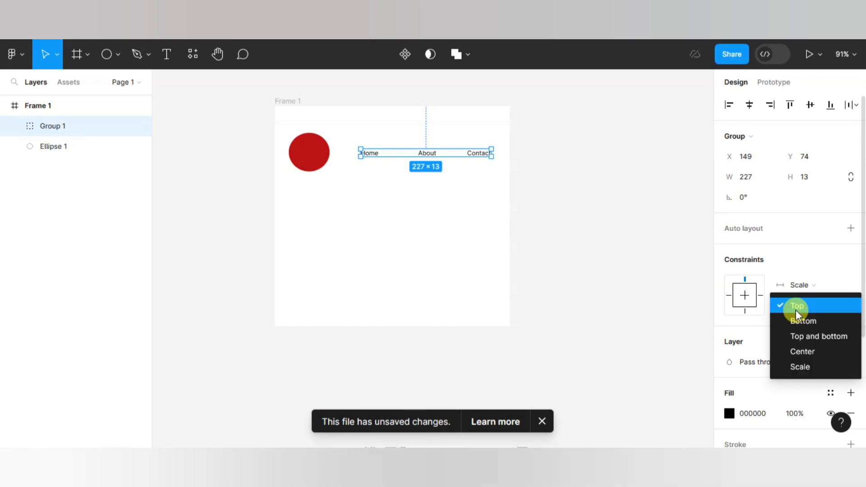
pyautogui.click(795, 354)
# Step: Select Frame 1 and stretch its right edge until it is 521×381
pyautogui.click(485, 229)
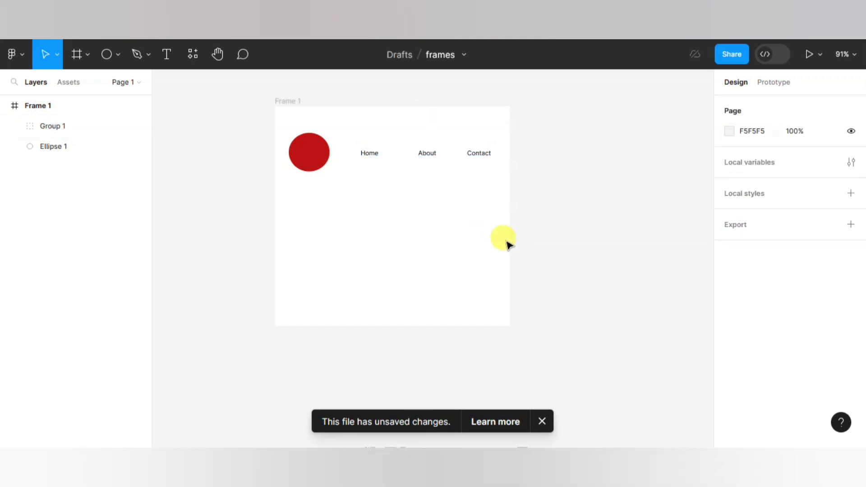
pyautogui.click(294, 99)
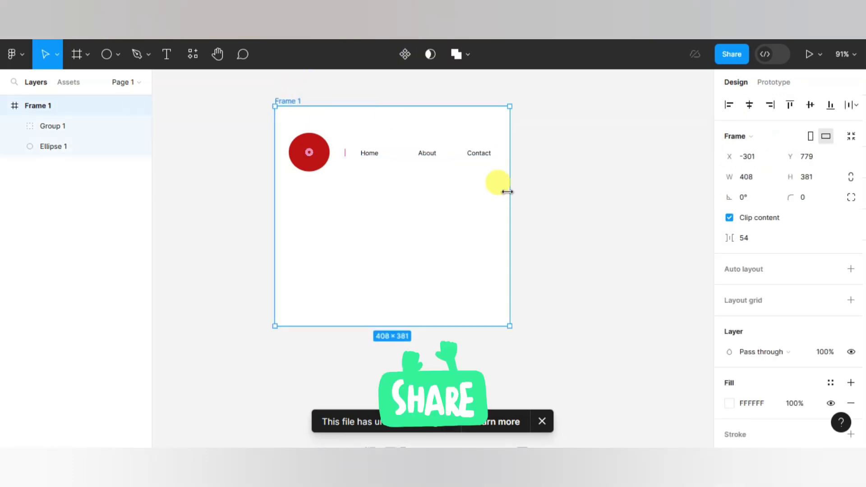
pyautogui.moveTo(507, 192); pyautogui.dragTo(573, 181)
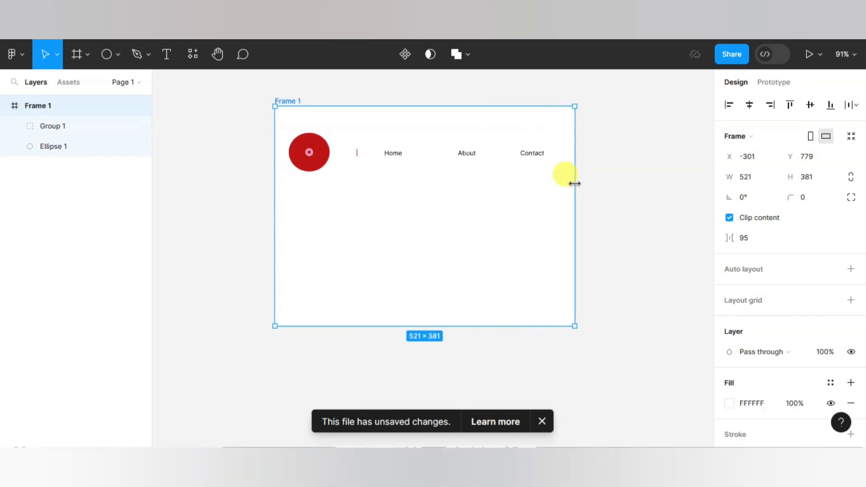
# Step: Set the red circle's horizontal constraint to Scale, keeping Top vertically
pyautogui.click(322, 142)
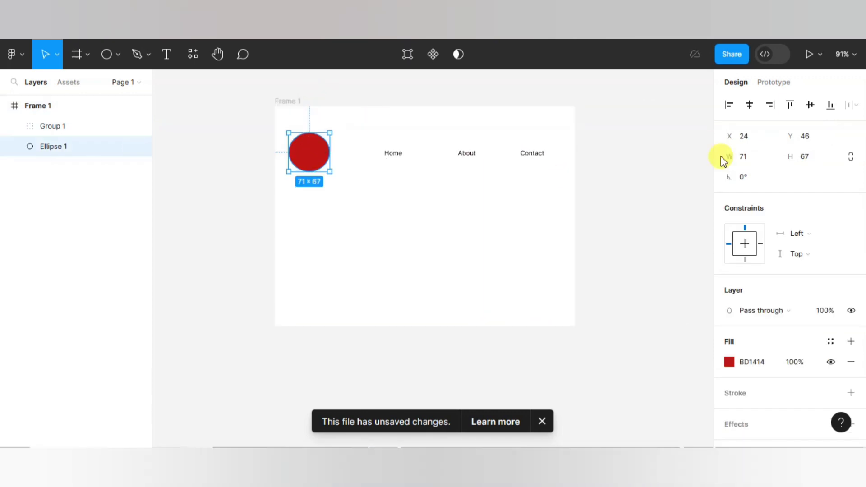
pyautogui.click(793, 235)
pyautogui.click(793, 234)
pyautogui.click(796, 232)
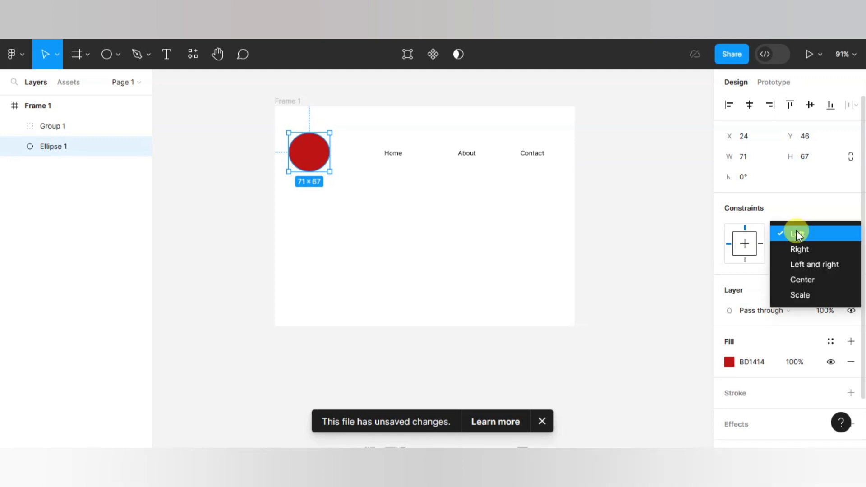
pyautogui.click(801, 289)
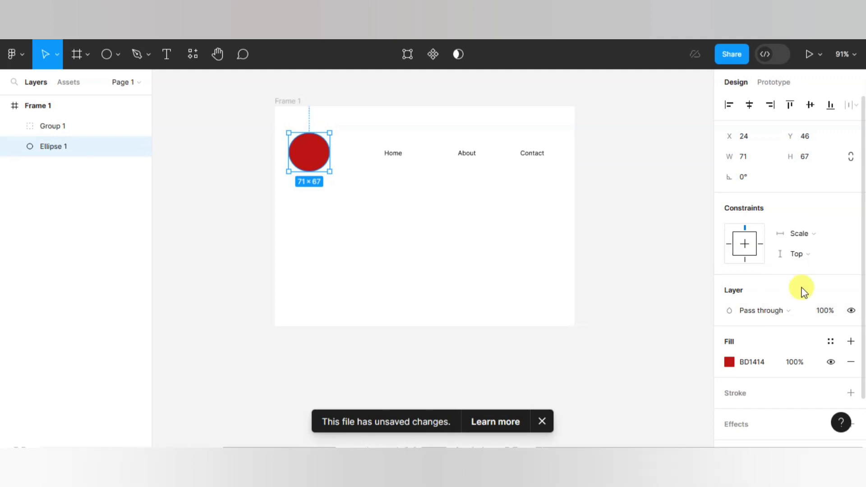
pyautogui.click(806, 256)
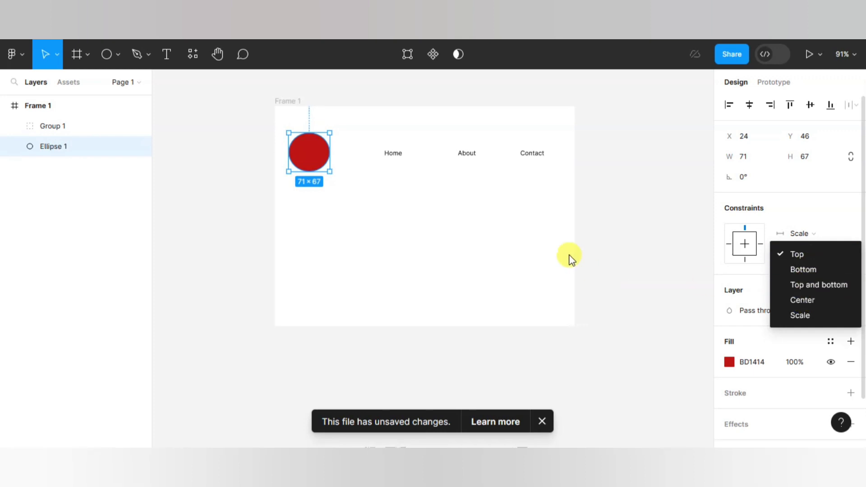
pyautogui.click(550, 243)
# Step: Resize Frame 1 from its right edge and corner to 524 × 373, confirming the red circle and nav labels scale with it
pyautogui.click(567, 249)
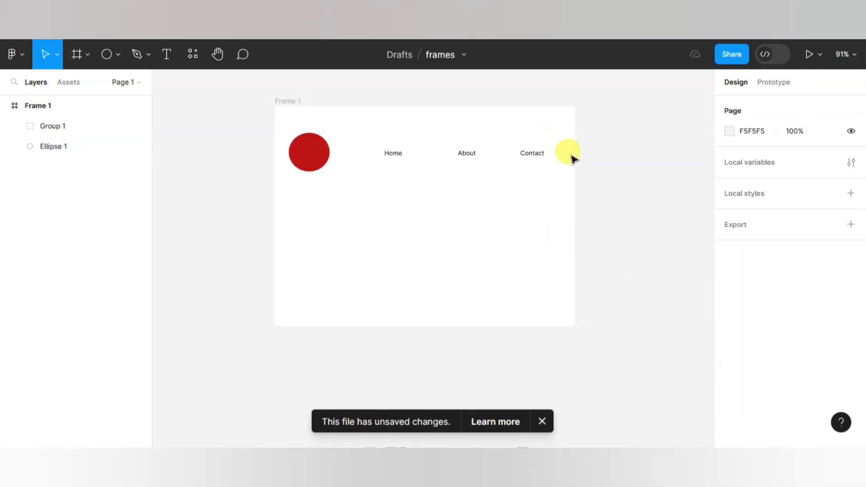
pyautogui.click(285, 103)
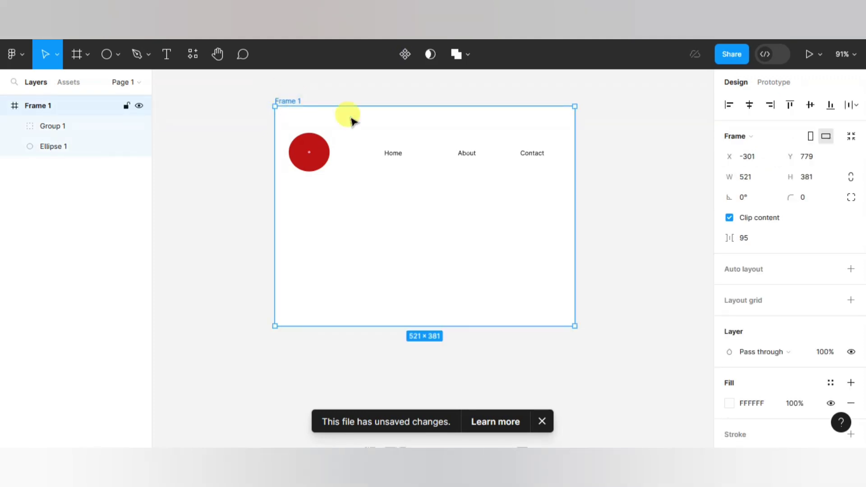
pyautogui.moveTo(573, 208); pyautogui.dragTo(556, 239)
pyautogui.moveTo(556, 326); pyautogui.dragTo(577, 324)
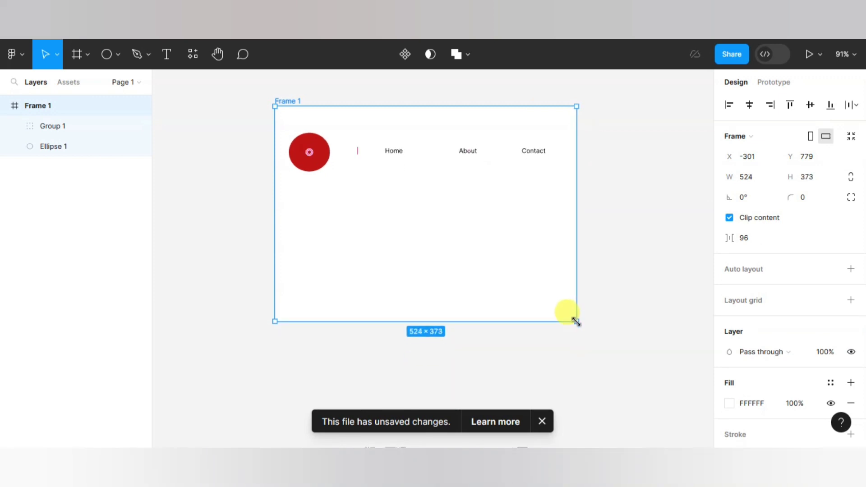